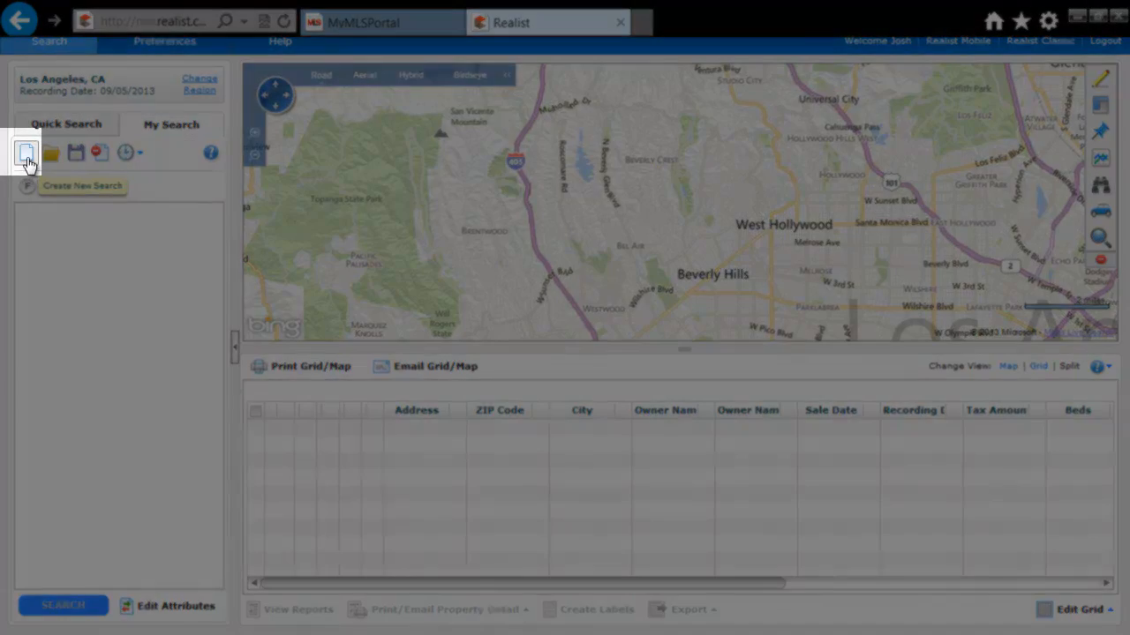
Start a new custom search and choose Foreclosure Stage and ZIP Code as its attributes
{"action": "left_click", "coordinate": [26, 155]}
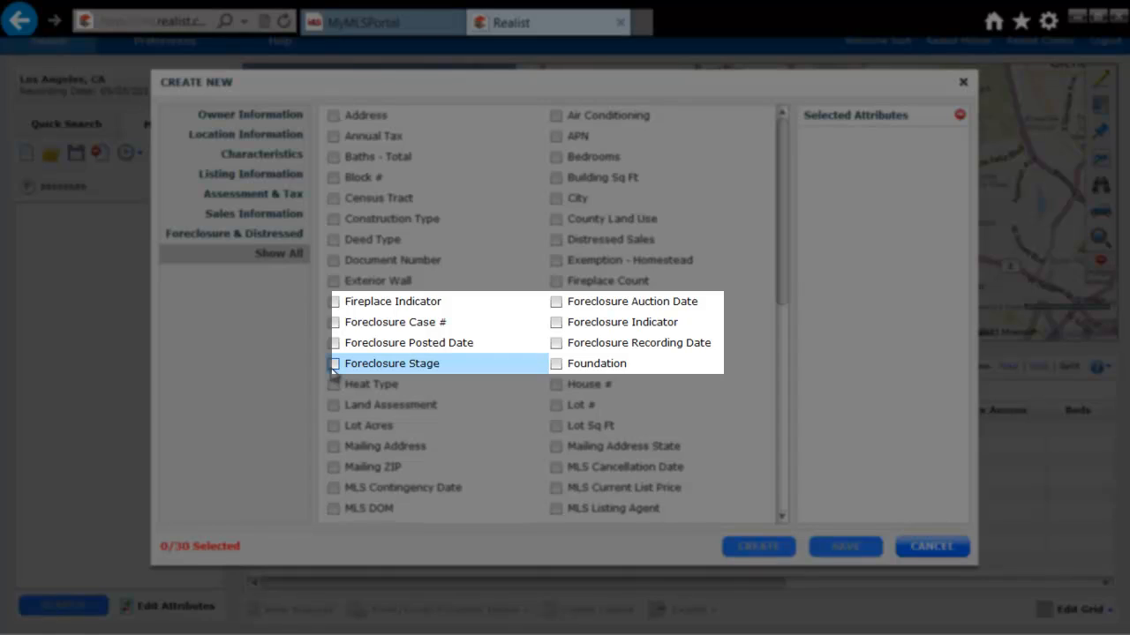
{"action": "left_click", "coordinate": [333, 364]}
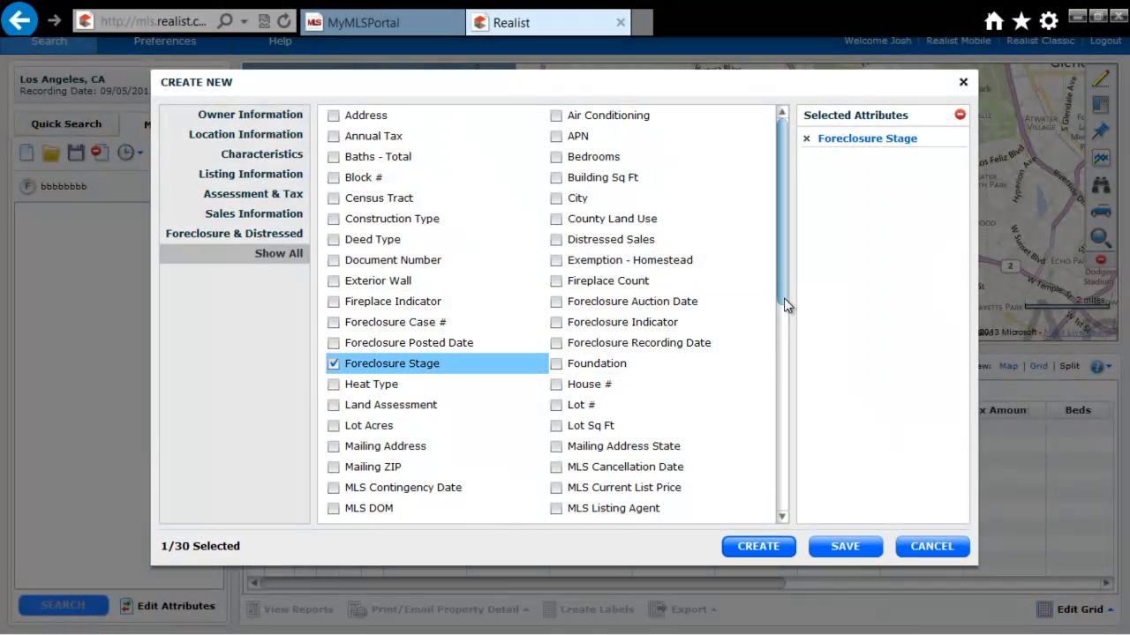
{"action": "left_click_drag", "start_coordinate": [783, 297], "coordinate": [757, 512]}
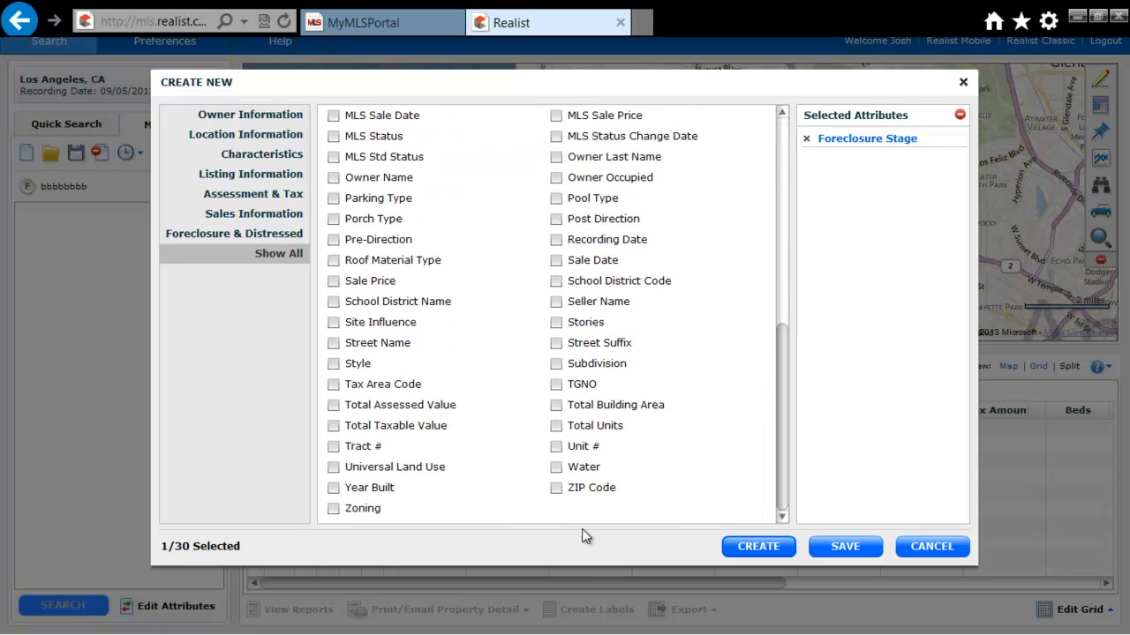
{"action": "left_click", "coordinate": [557, 490]}
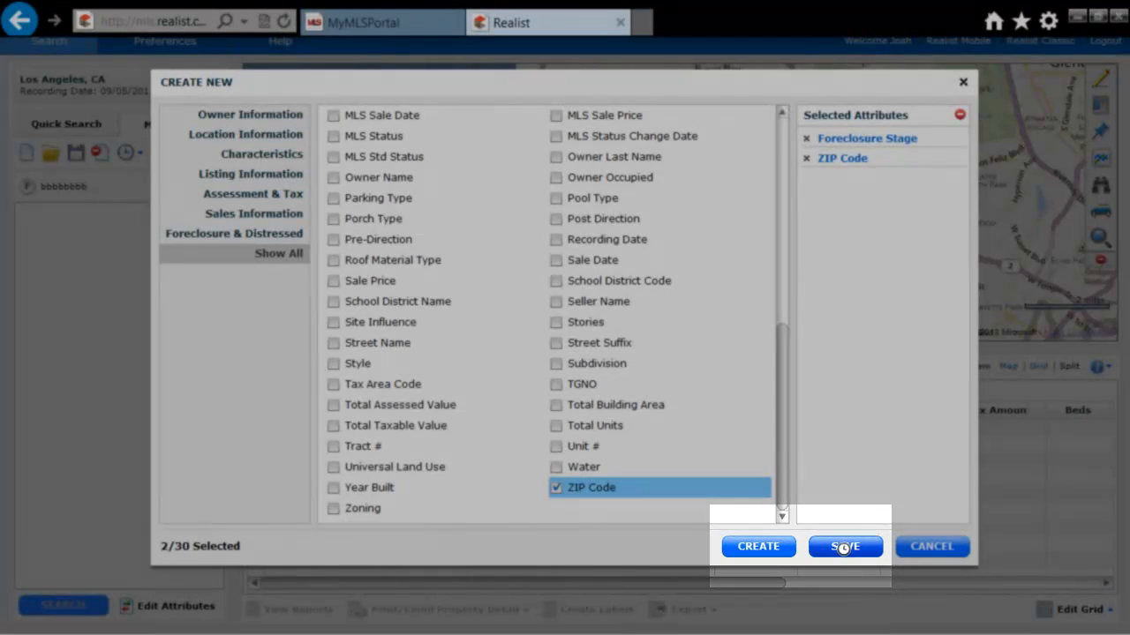
Save the selected search attributes as a form named "form2"
{"action": "left_click", "coordinate": [844, 549]}
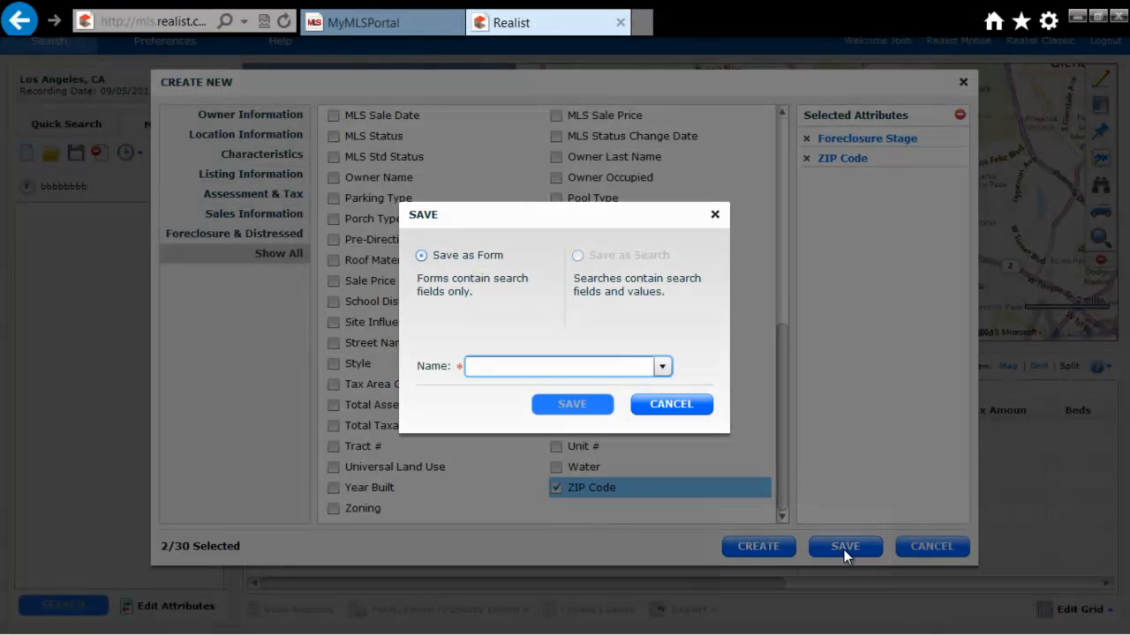
{"action": "type", "text": "f"}
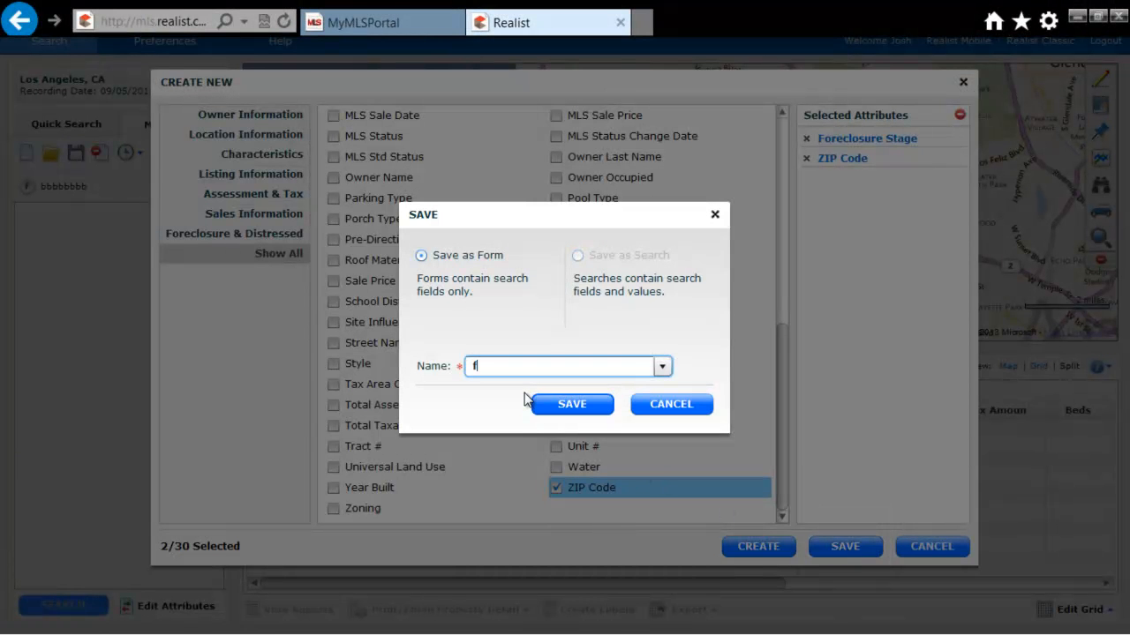
{"action": "type", "text": "orm2"}
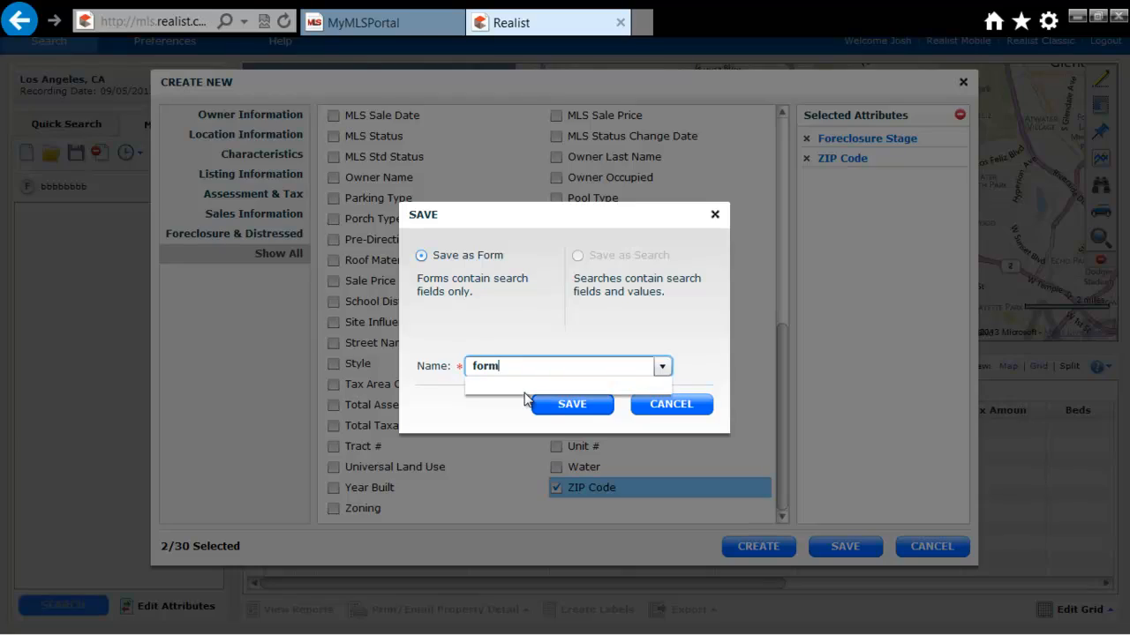
{"action": "left_click", "coordinate": [552, 406]}
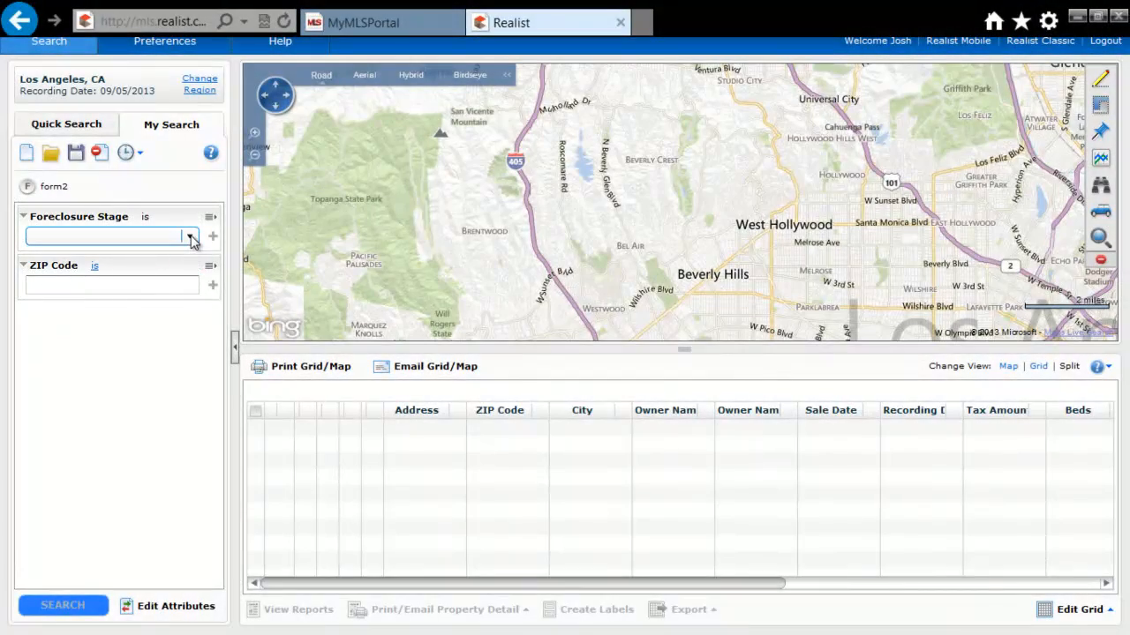
Set the Foreclosure Stage criteria to include both Pre-foreclosure and Auction
{"action": "left_click", "coordinate": [191, 238]}
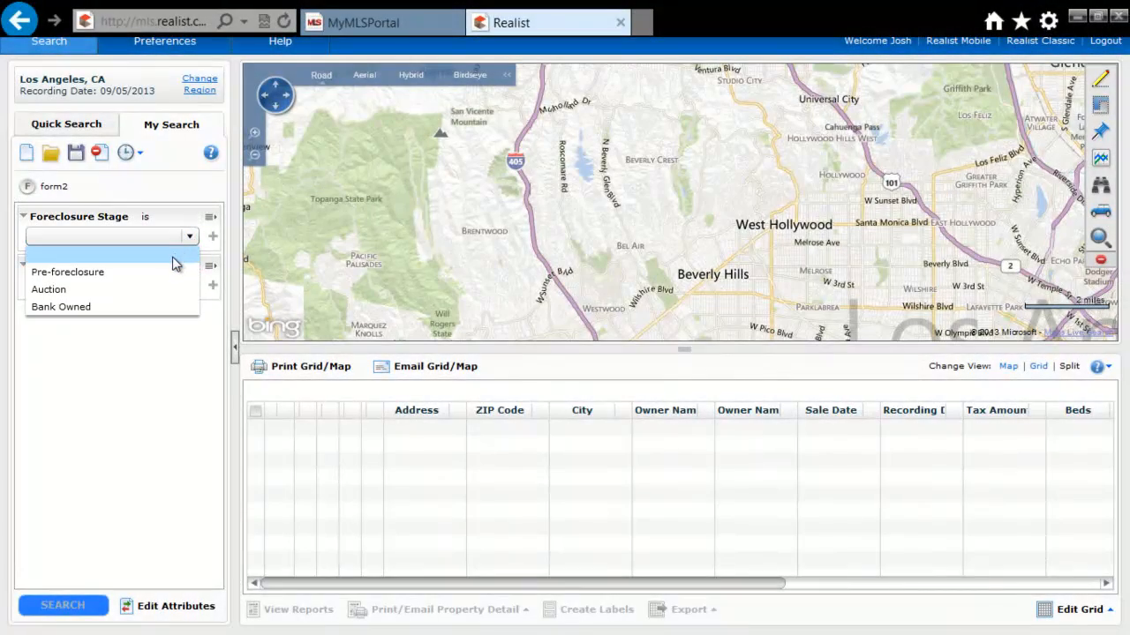
{"action": "left_click", "coordinate": [168, 274]}
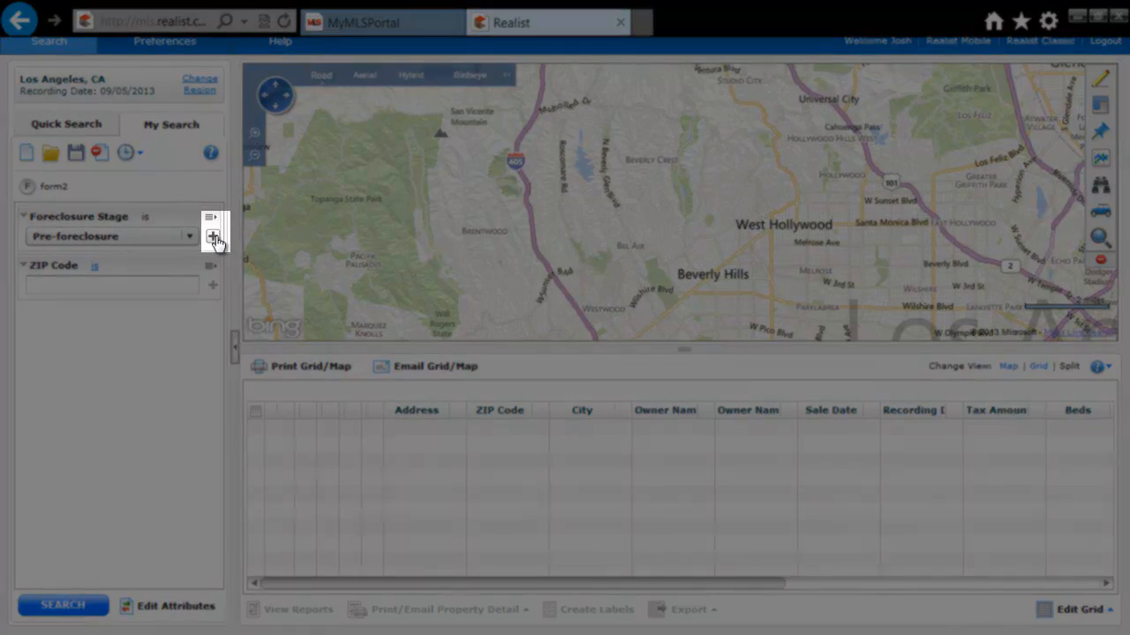
{"action": "left_click", "coordinate": [213, 238]}
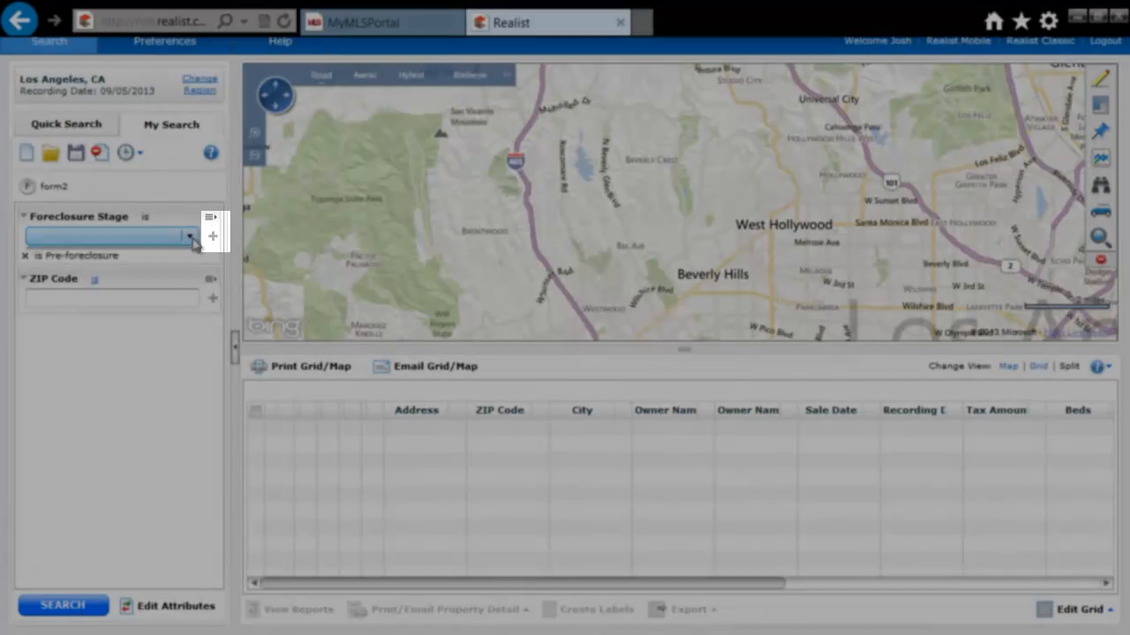
{"action": "left_click", "coordinate": [193, 240]}
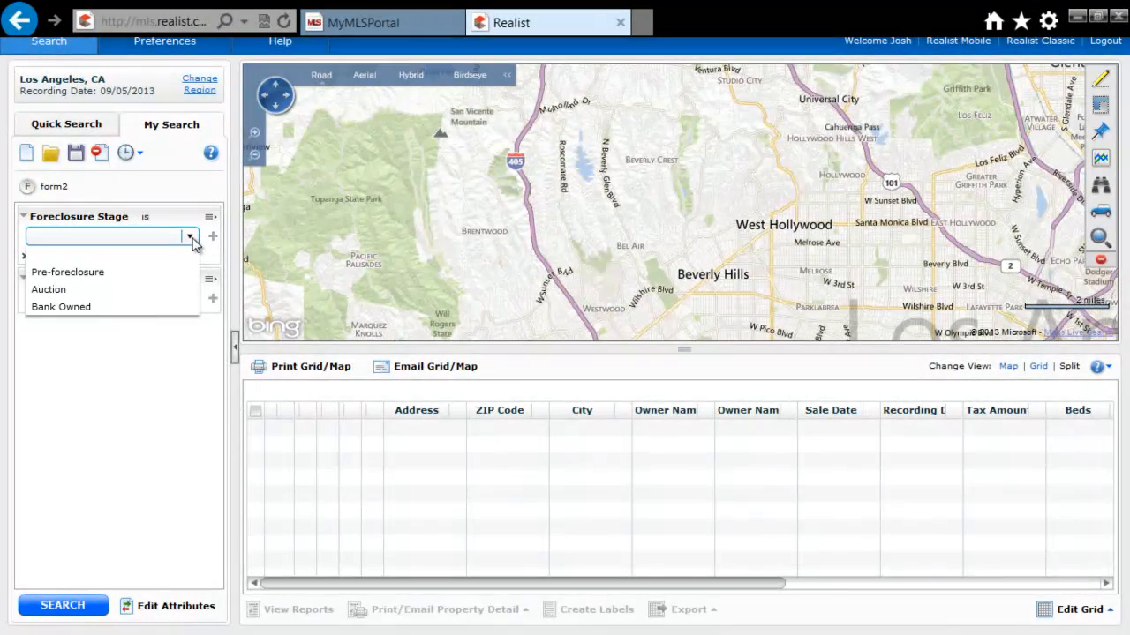
{"action": "left_click", "coordinate": [156, 292]}
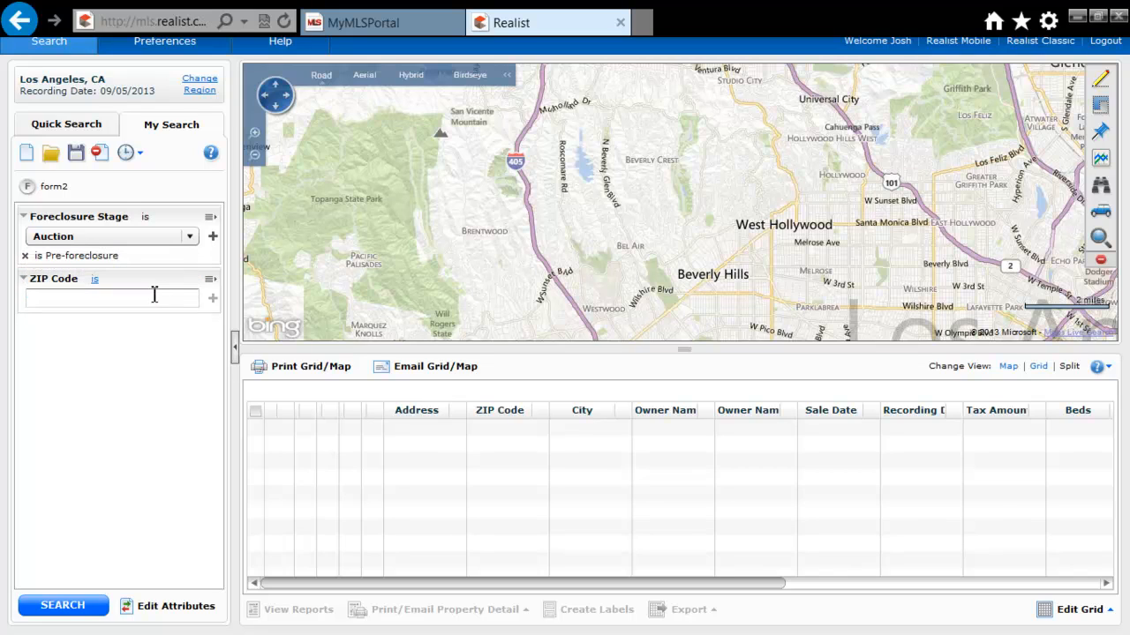
Enter 90210 as the ZIP Code and run the foreclosure search
{"action": "left_click", "coordinate": [141, 300]}
{"action": "type", "text": "90210"}
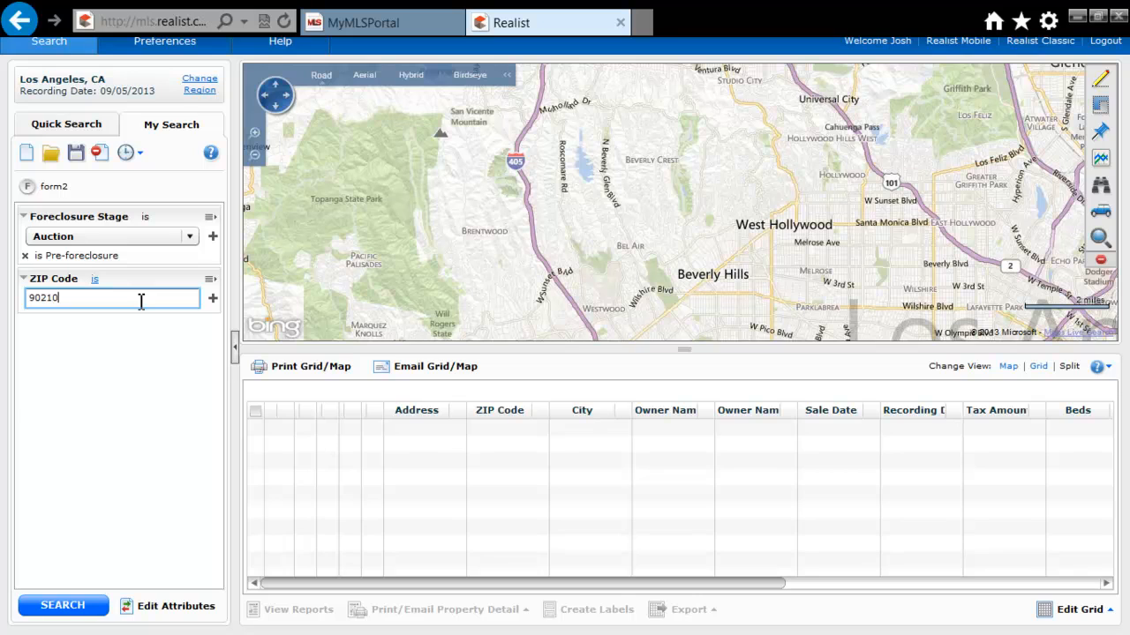
{"action": "left_click", "coordinate": [99, 390]}
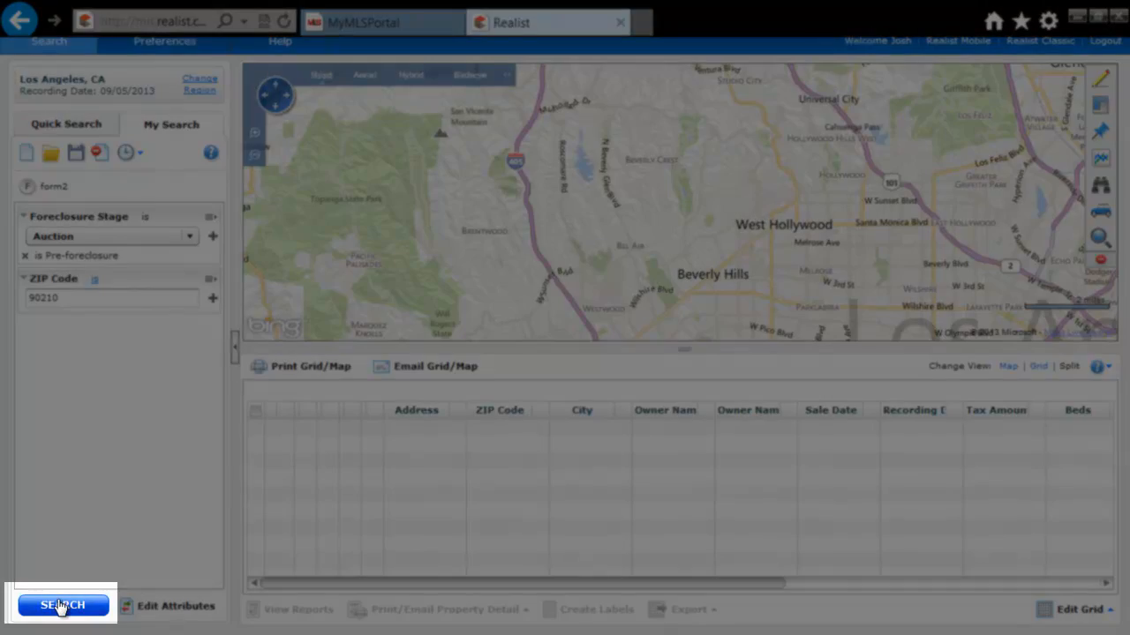
{"action": "left_click", "coordinate": [60, 605]}
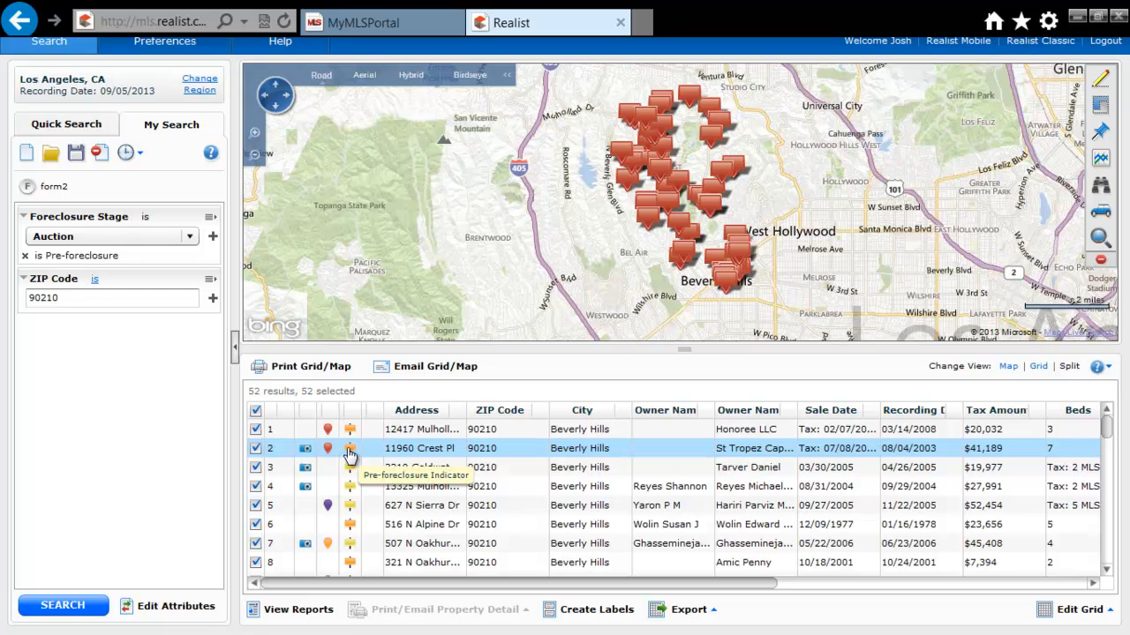
View the second result's foreclosure report and property details, and close the report
{"action": "left_click", "coordinate": [350, 453]}
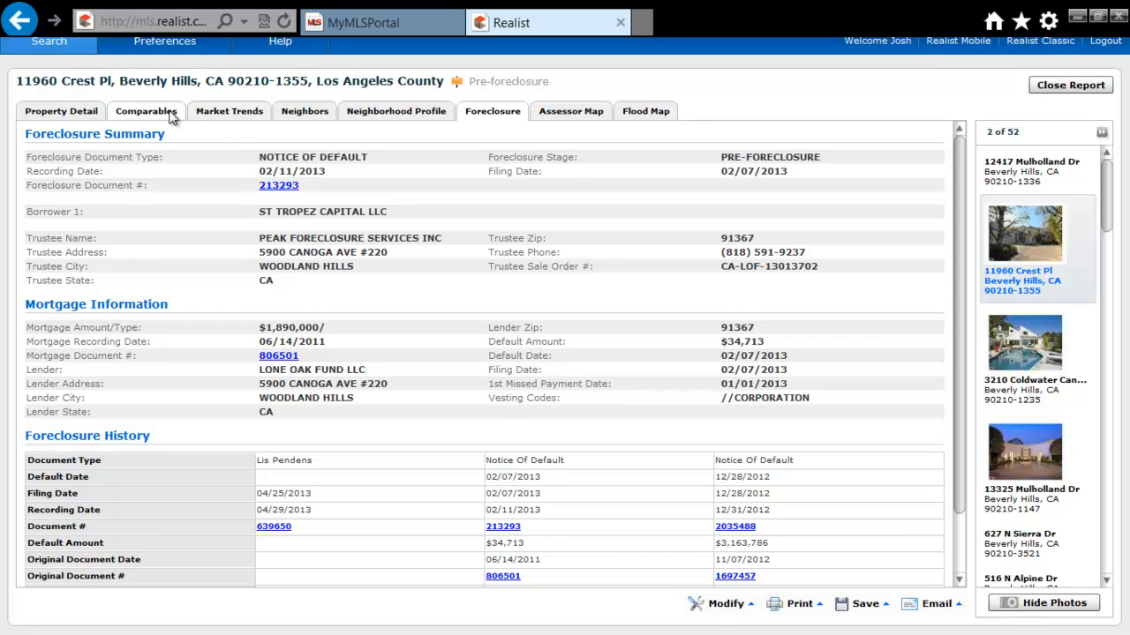
{"action": "left_click", "coordinate": [69, 109]}
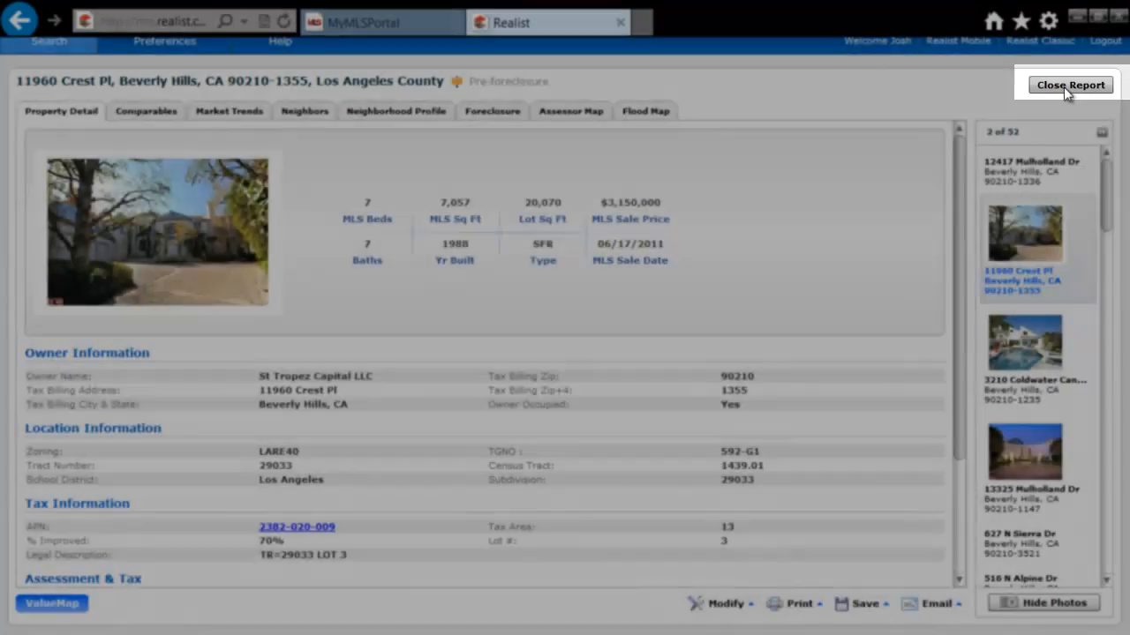
{"action": "left_click", "coordinate": [1066, 88]}
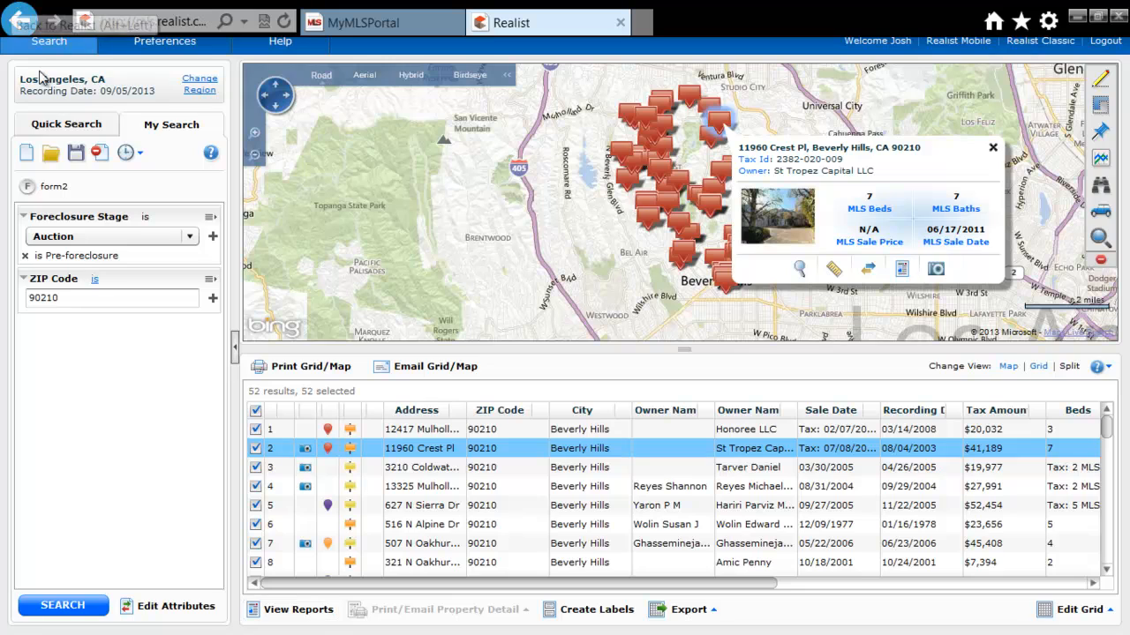
Clear the search and show the # of Homes in Foreclosure trend layer on the map at ZIP code level
{"action": "left_click", "coordinate": [100, 153]}
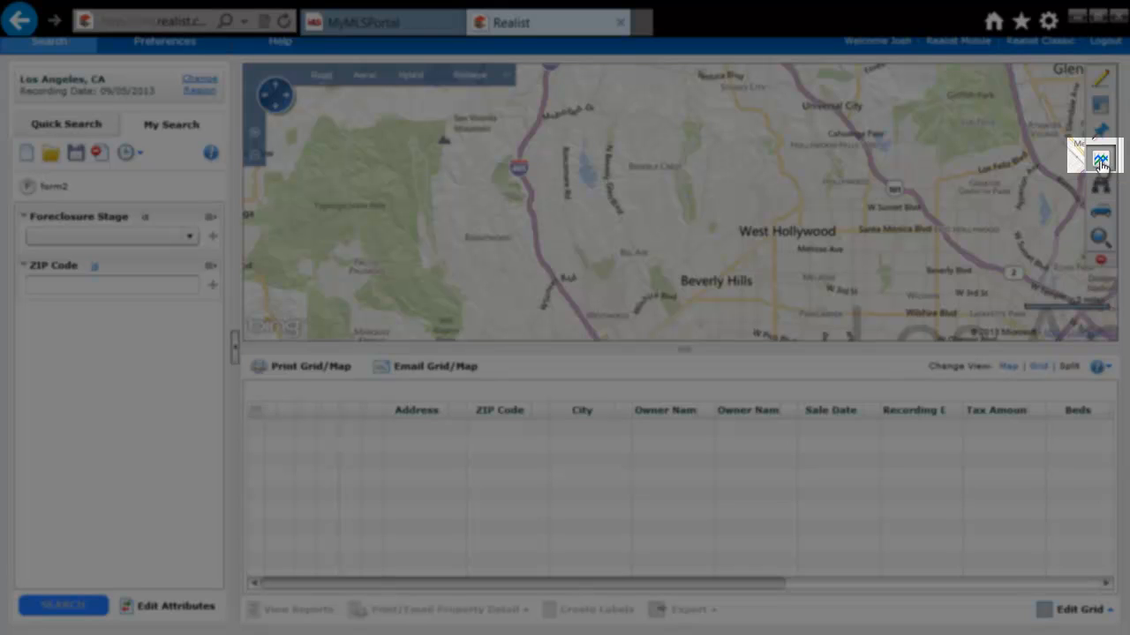
{"action": "left_click", "coordinate": [1101, 161]}
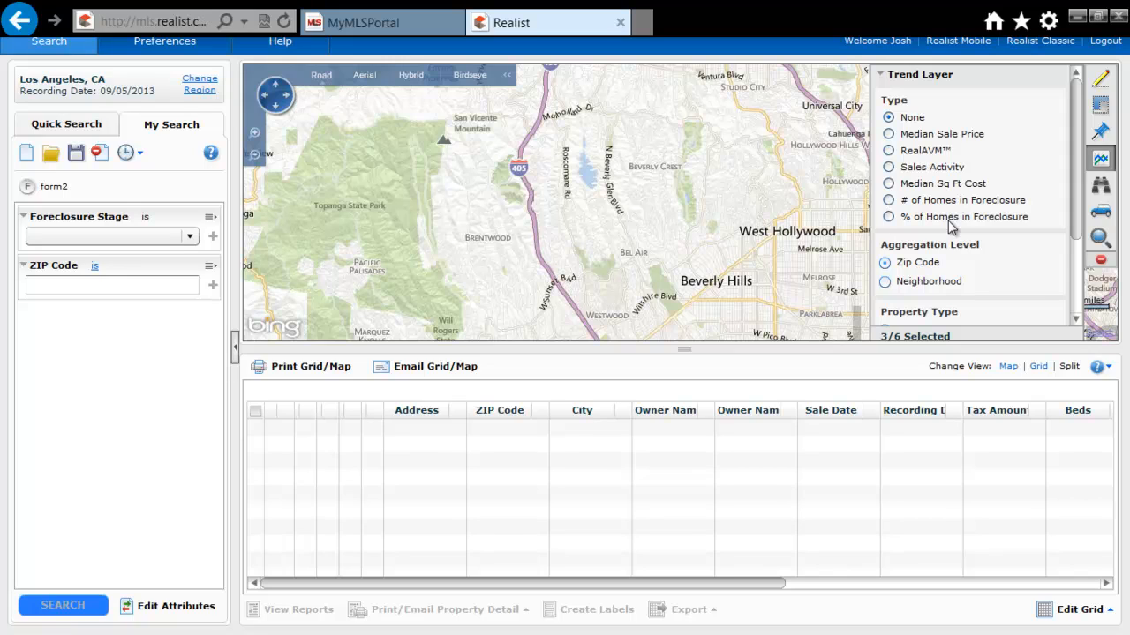
{"action": "left_click", "coordinate": [888, 201]}
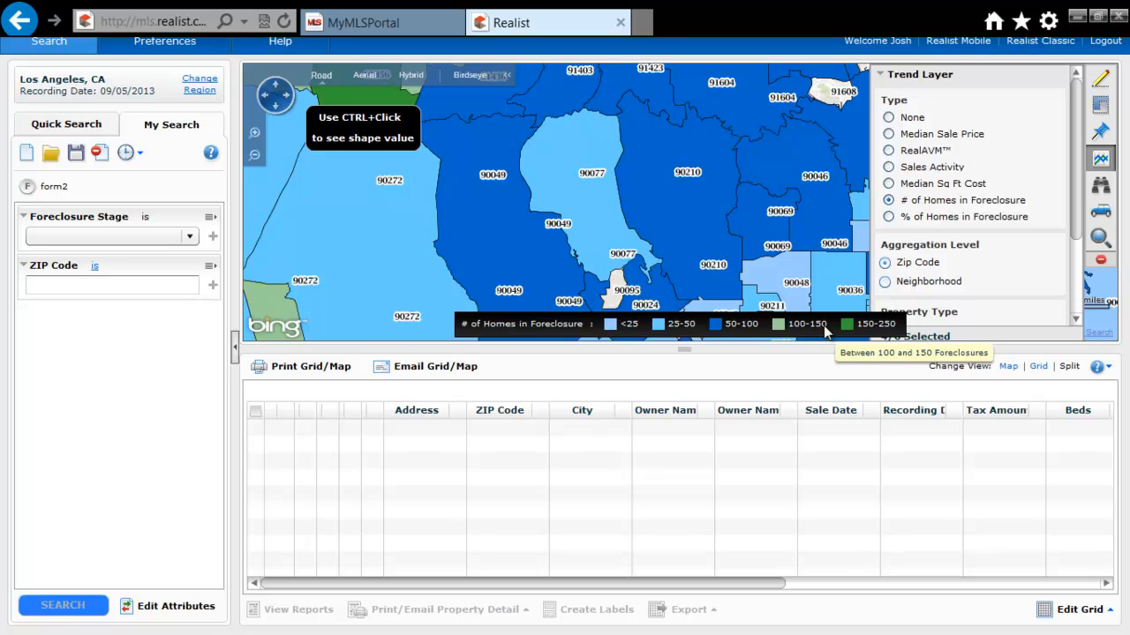
Check the foreclosure trend value for the 90049 area, and clear the trend layer from the map
{"action": "left_click", "coordinate": [485, 217], "text": "ctrl"}
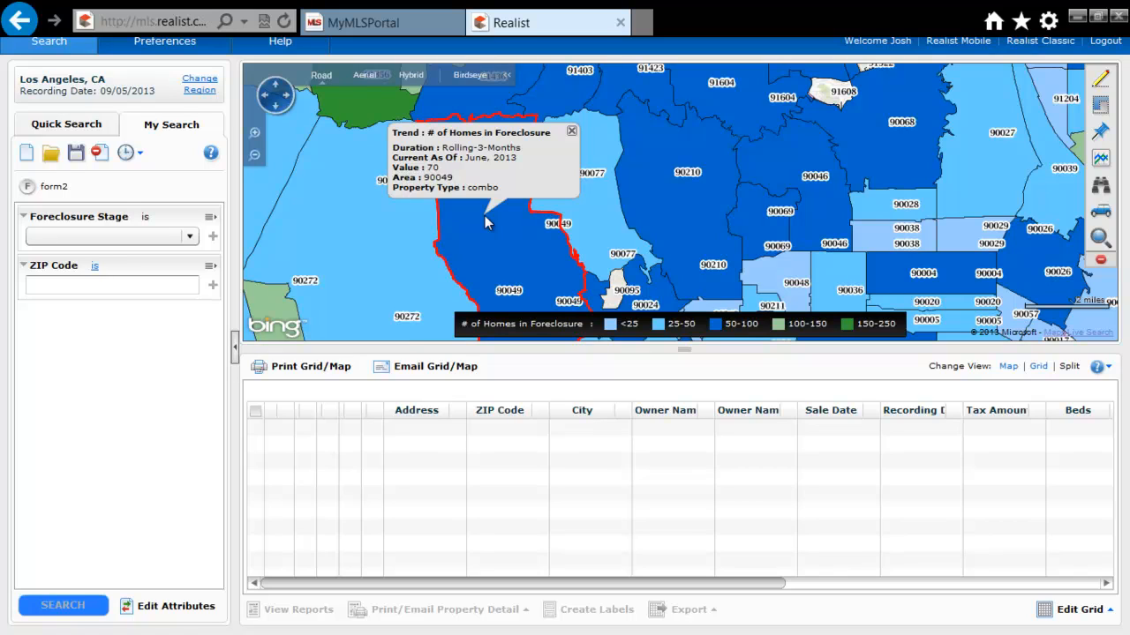
{"action": "left_click", "coordinate": [572, 130]}
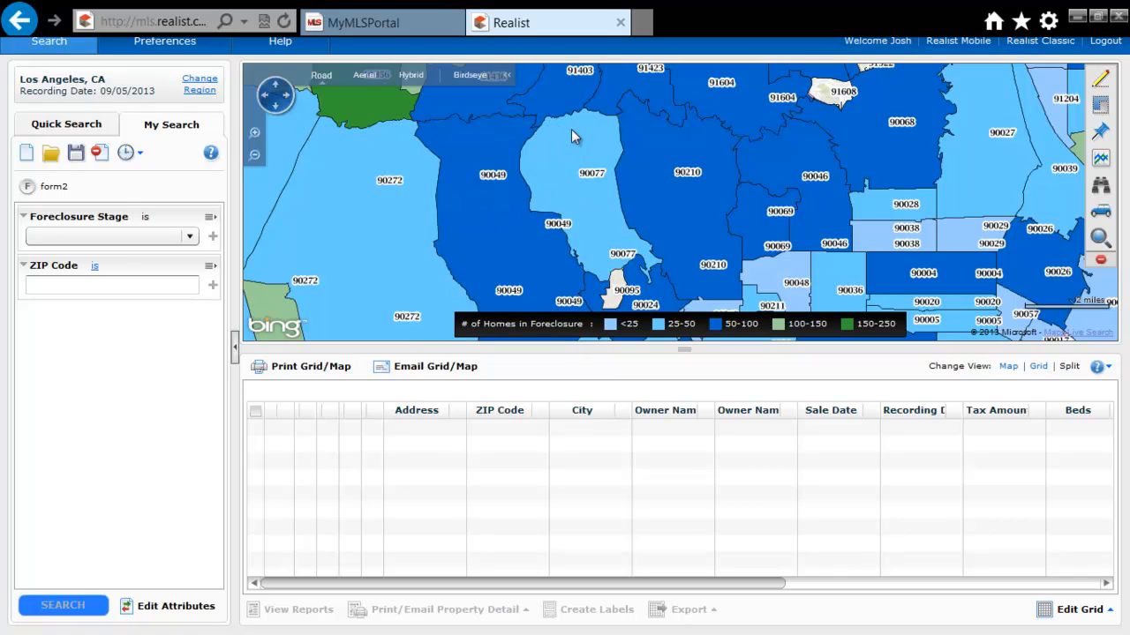
{"action": "left_click", "coordinate": [1101, 264]}
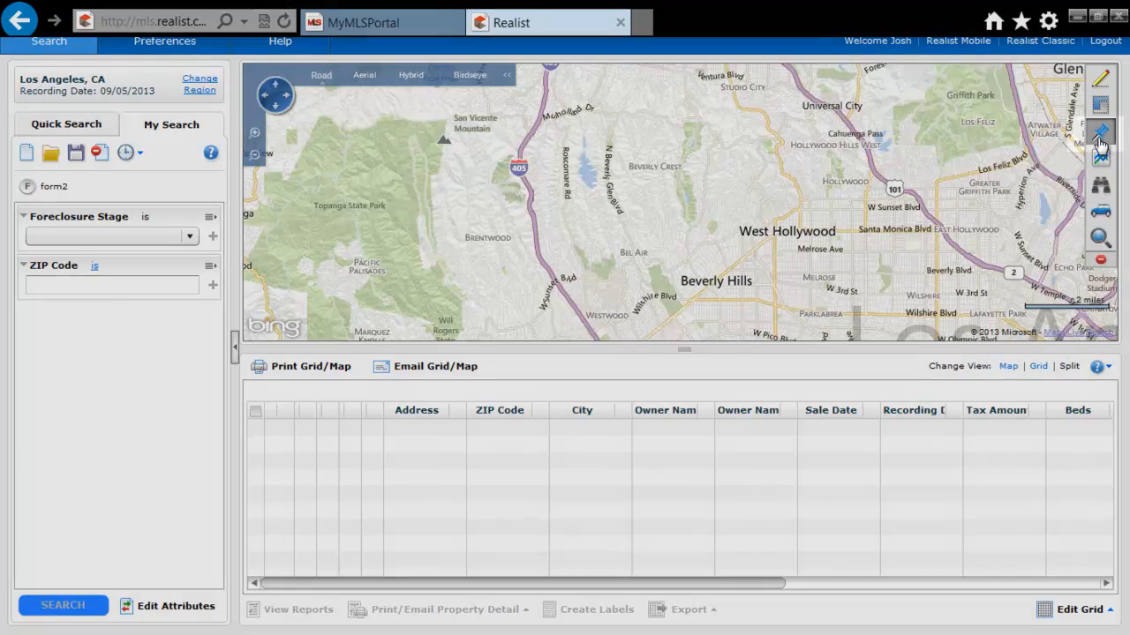
Show the Pre-Foreclosure, Bank Owned/REO and Short Sales distressed property layers on a street-level map of Beverly Hills
{"action": "left_click", "coordinate": [1100, 146]}
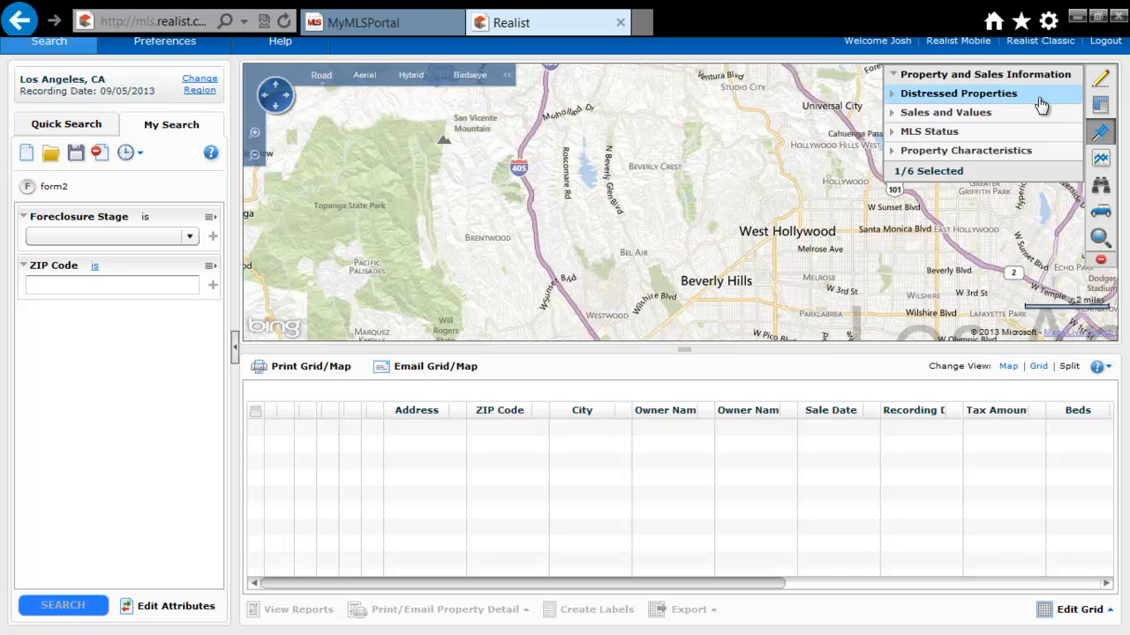
{"action": "left_click", "coordinate": [1041, 98]}
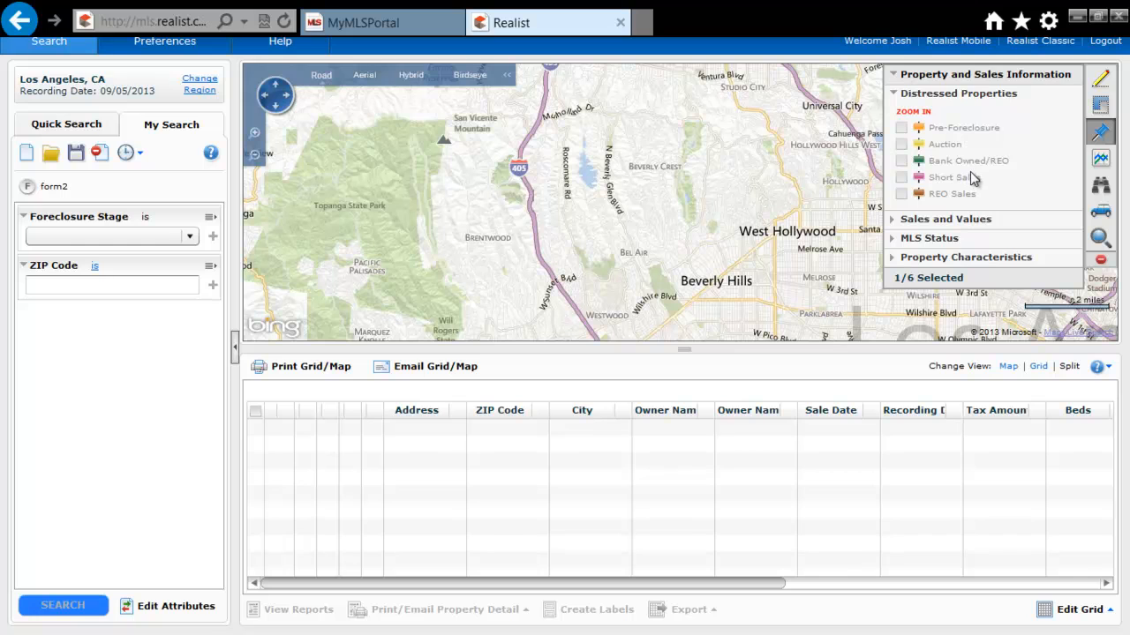
{"action": "scroll", "coordinate": [764, 297], "scroll_direction": "up", "scroll_amount": 1}
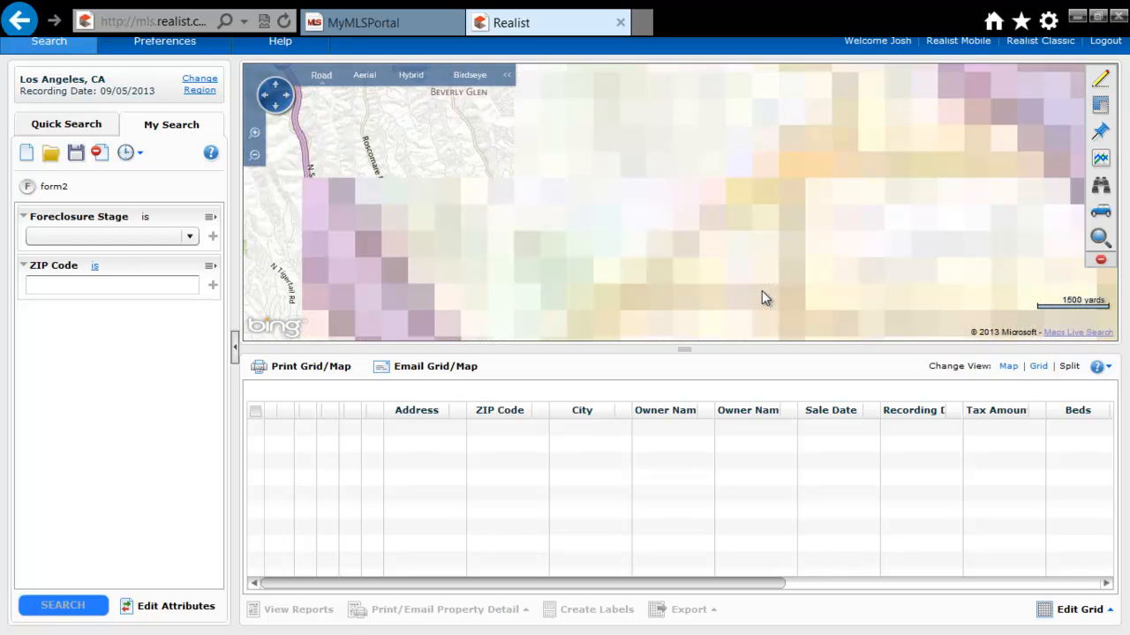
{"action": "left_click_drag", "start_coordinate": [760, 292], "coordinate": [753, 196]}
{"action": "scroll", "coordinate": [753, 196], "scroll_direction": "up", "scroll_amount": 1}
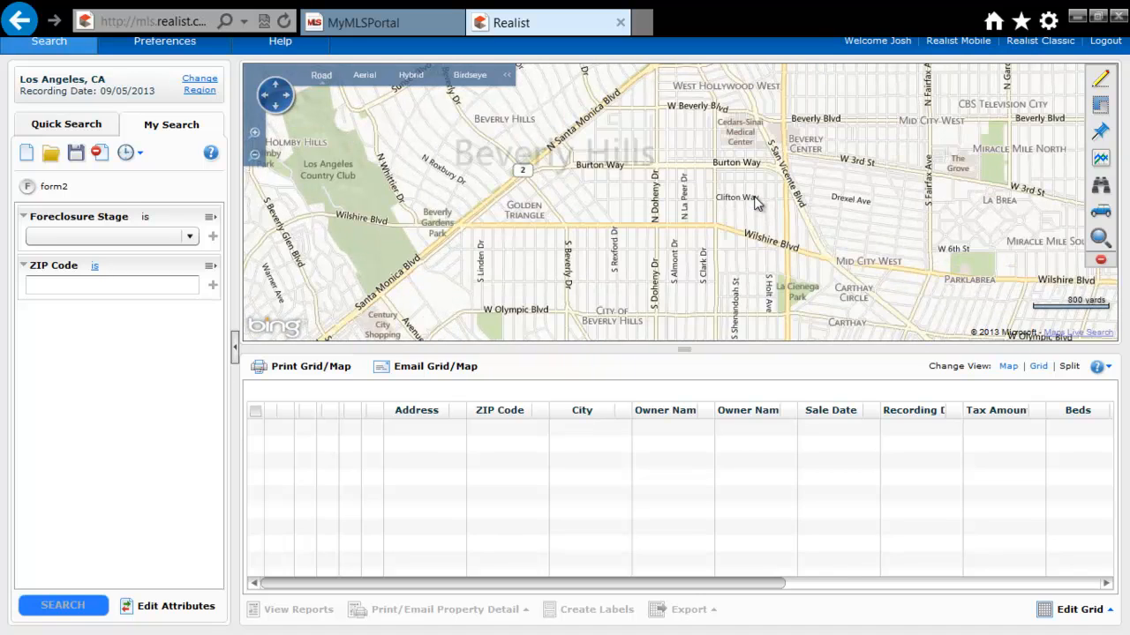
{"action": "scroll", "coordinate": [822, 191], "scroll_direction": "up", "scroll_amount": 1}
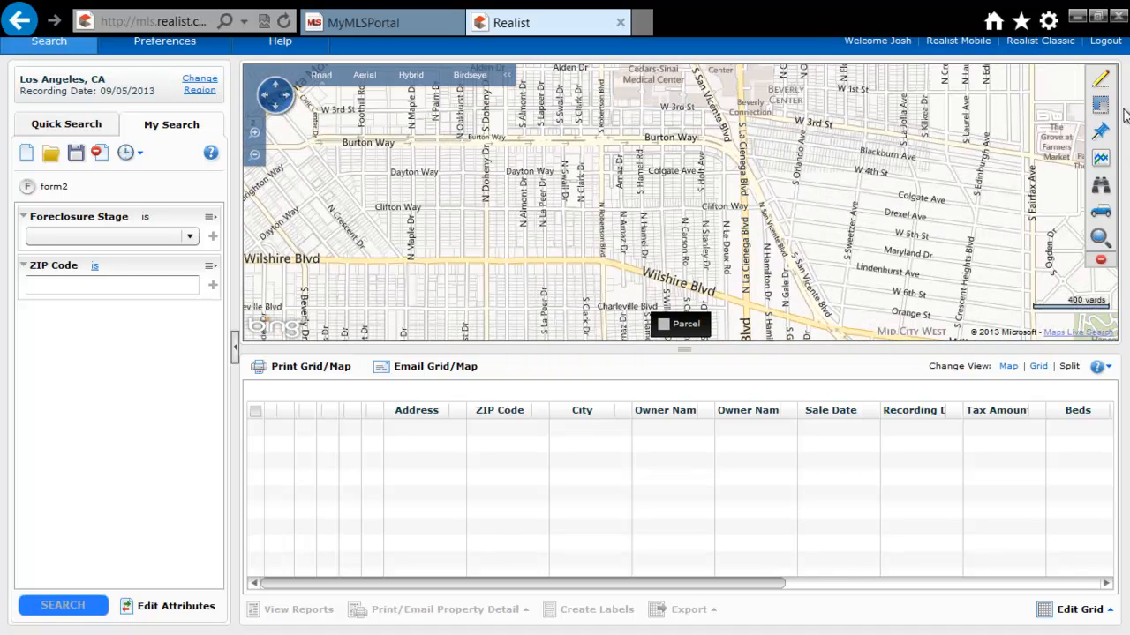
{"action": "left_click", "coordinate": [1101, 131]}
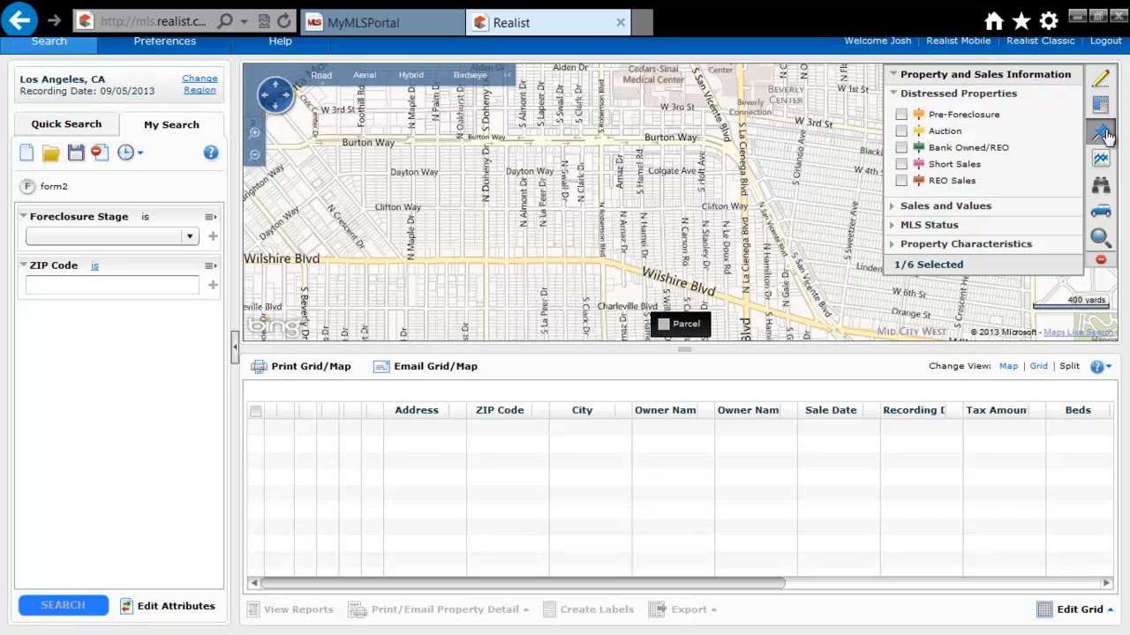
{"action": "left_click", "coordinate": [901, 115]}
{"action": "left_click", "coordinate": [901, 147]}
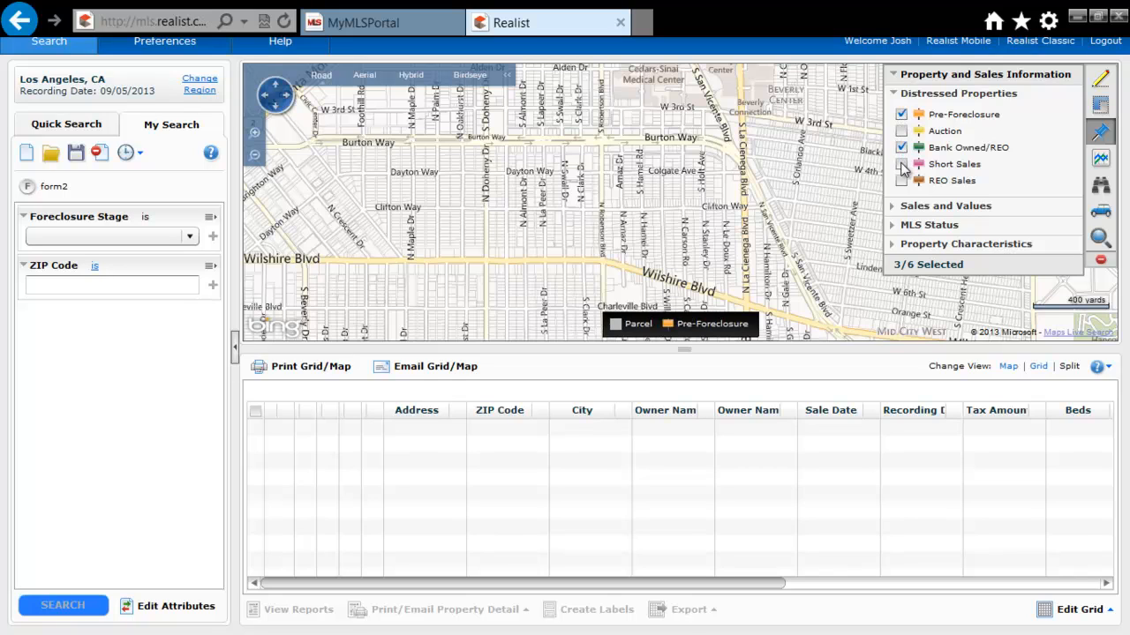
{"action": "left_click", "coordinate": [901, 164]}
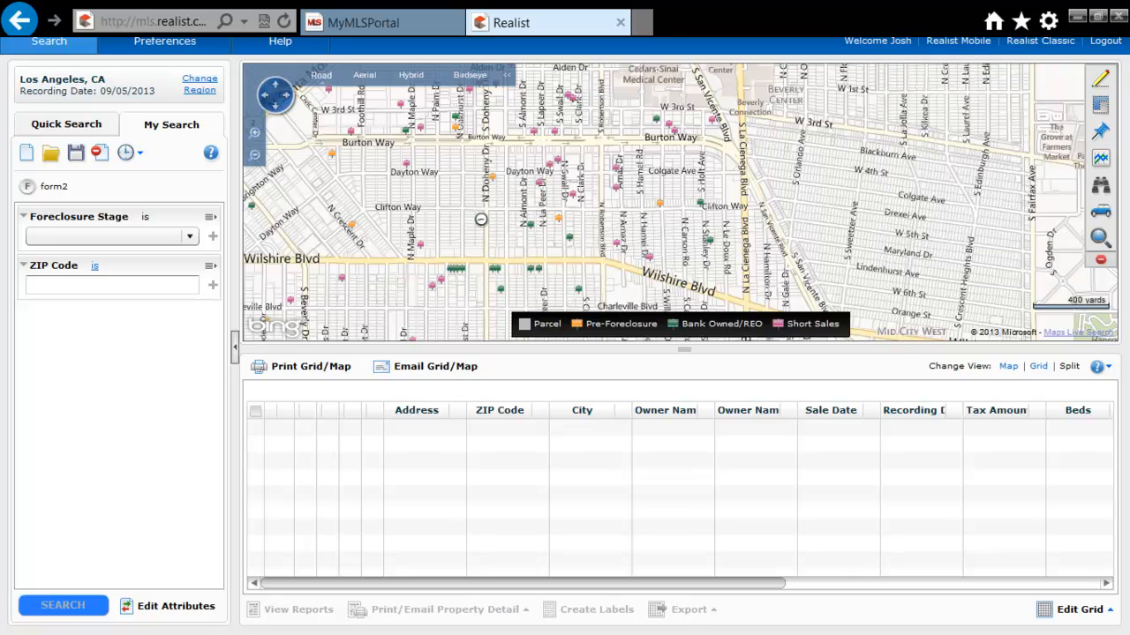
Open the full property report for the marked property on N Doheny Dr just south of Clifton Way
{"action": "left_click", "coordinate": [480, 221]}
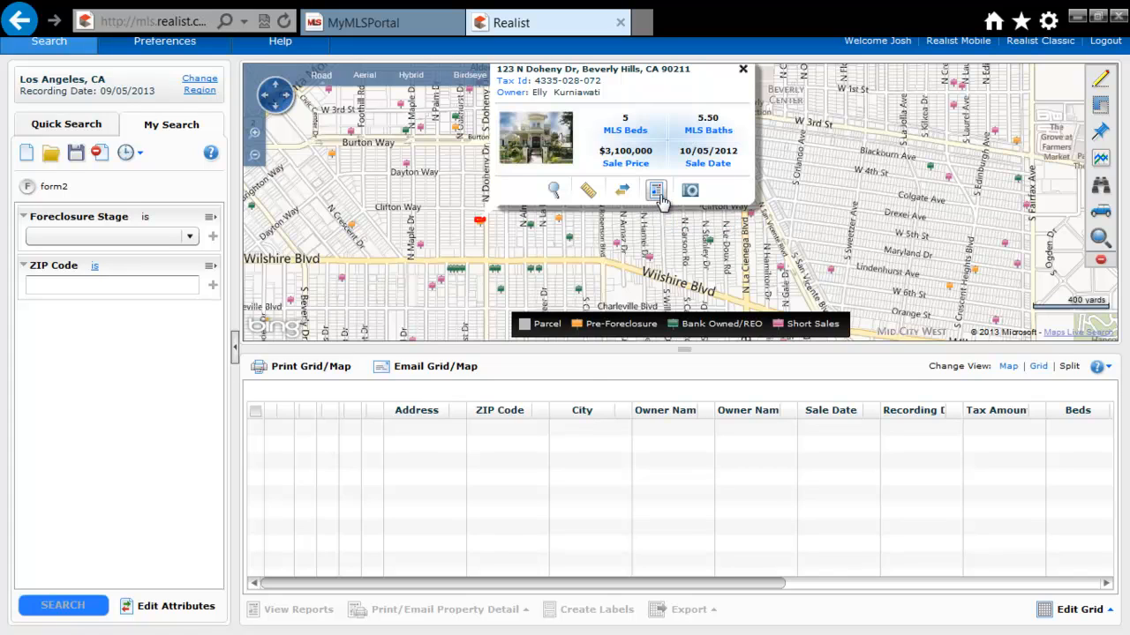
{"action": "left_click", "coordinate": [659, 196]}
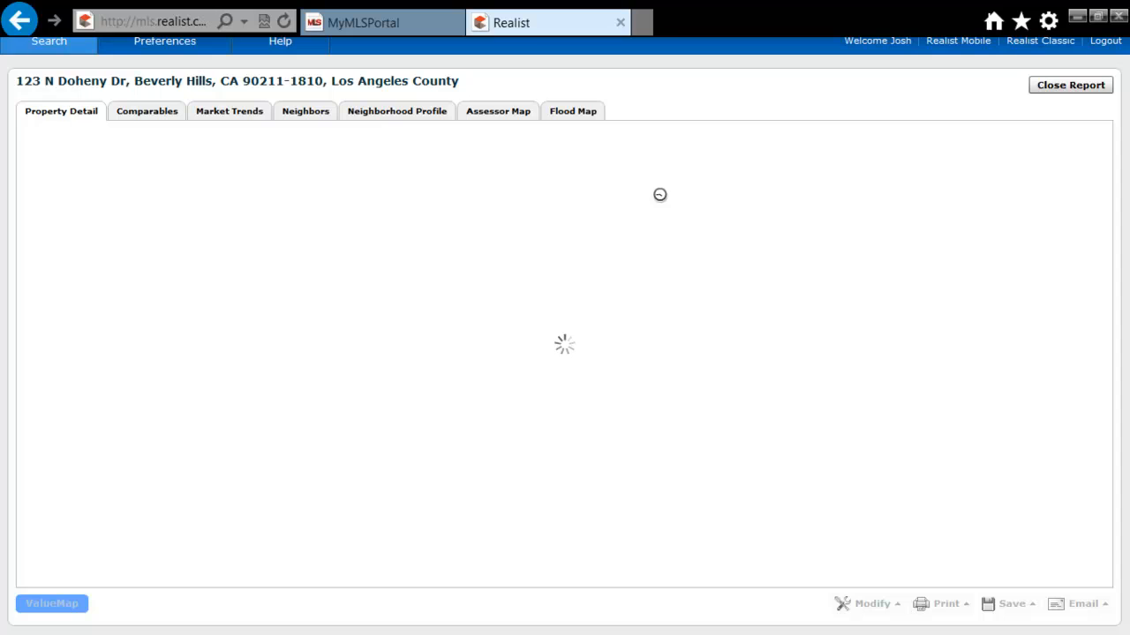